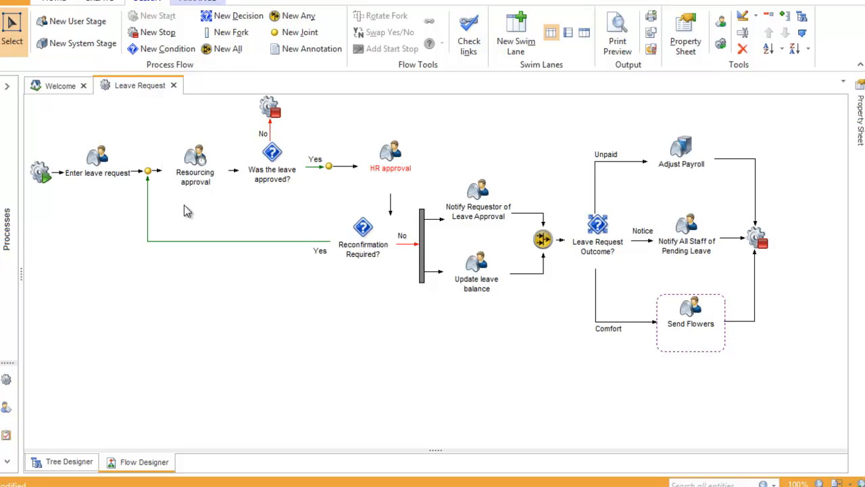
Open the stage flow view beneath the Leave Request process and show the flow of the Resourcing approval stage.
click(194, 172)
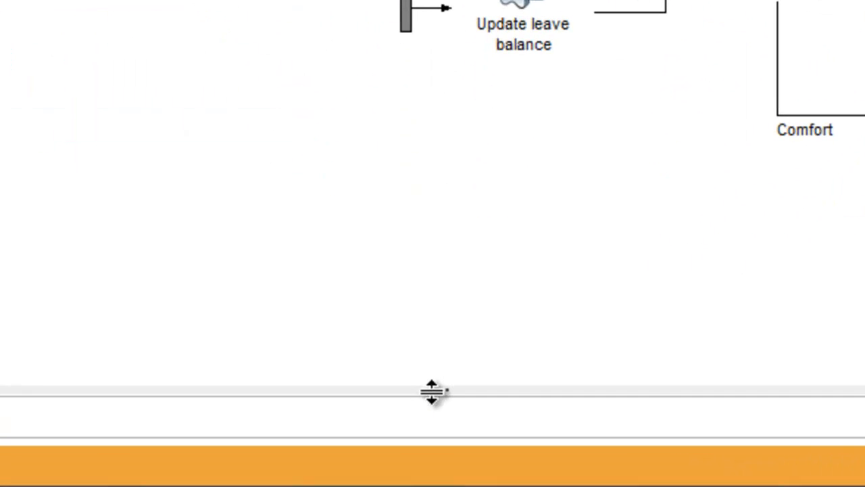
click(436, 421)
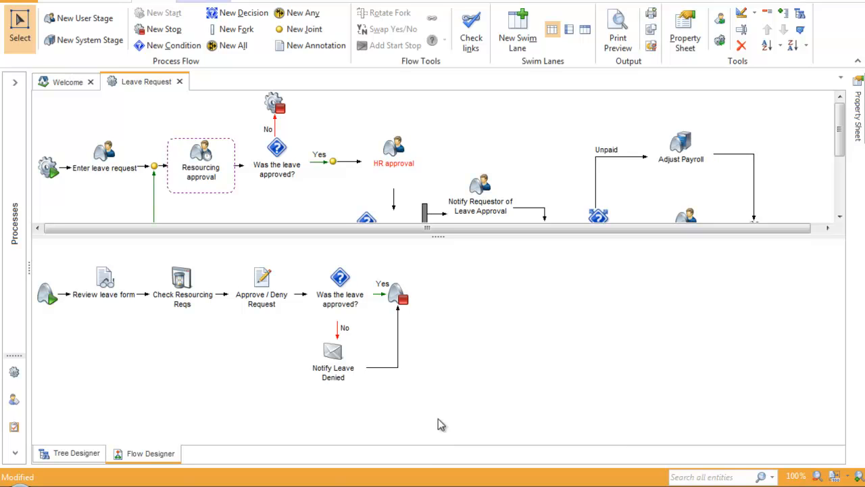
click(394, 165)
click(201, 166)
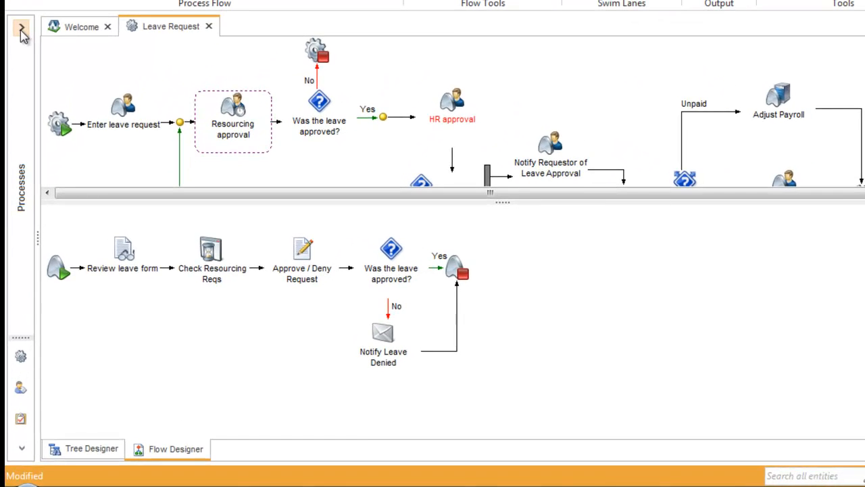
Expand the navigation pane, switch to the Tasks list and review the Document, Other, Send and Software task groups.
click(21, 31)
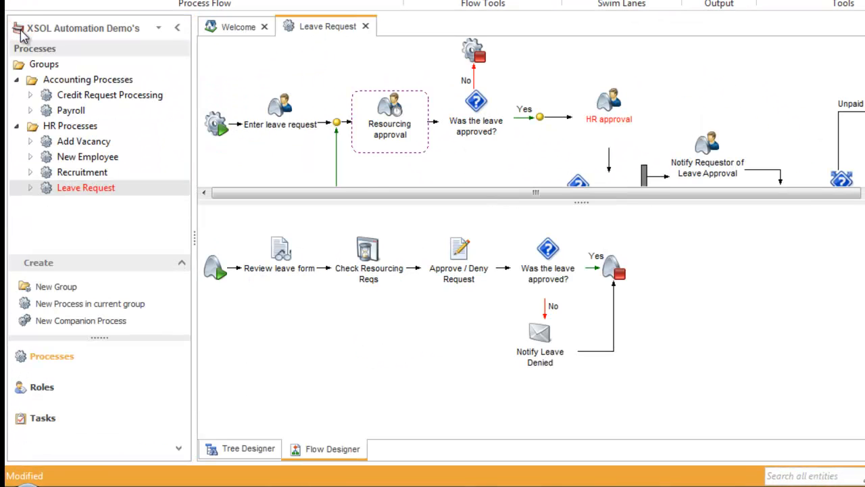
click(38, 422)
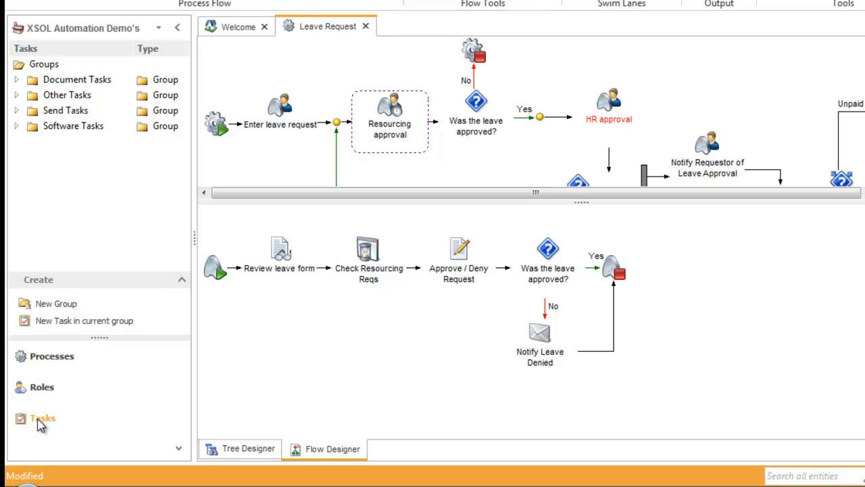
click(76, 81)
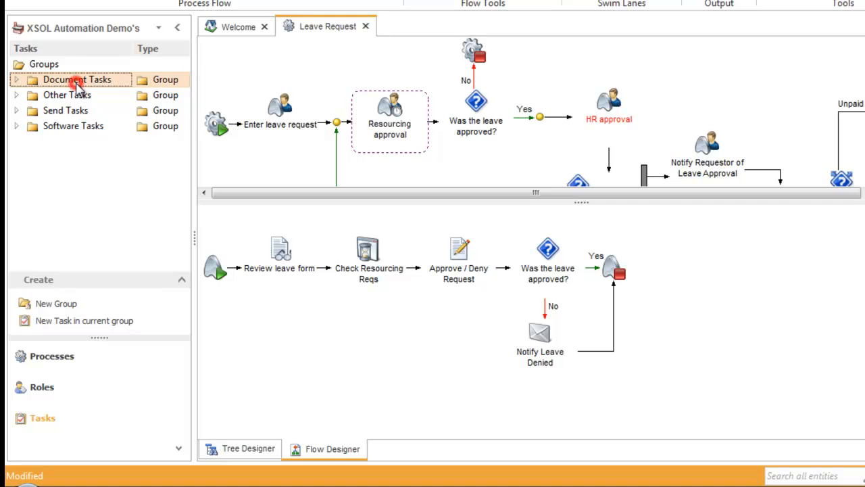
click(55, 95)
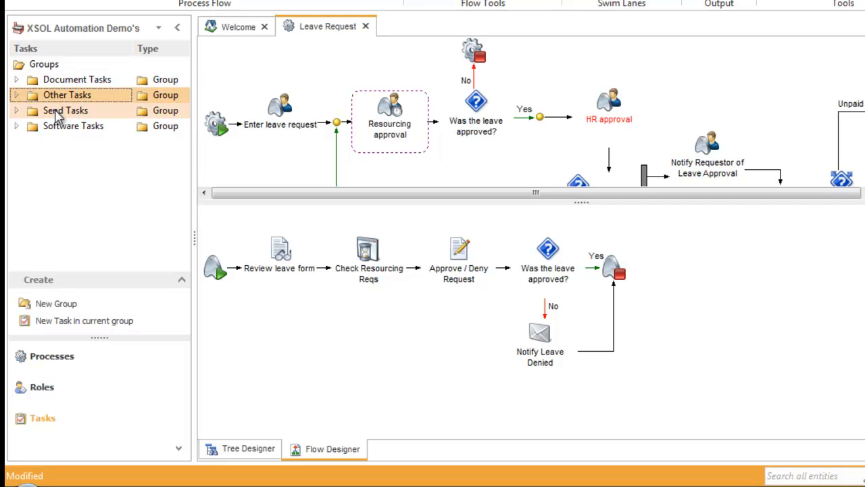
click(53, 110)
click(53, 129)
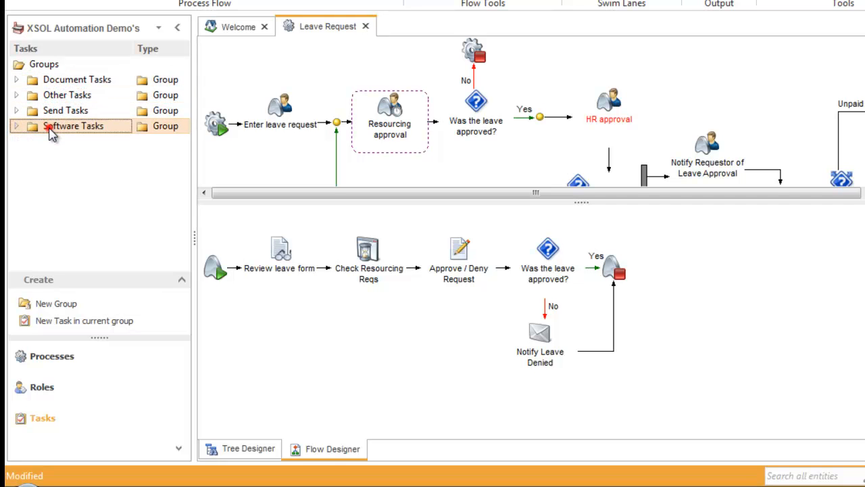
Examine the contents of each task group and the task types offered for a new task.
click(16, 80)
click(16, 80)
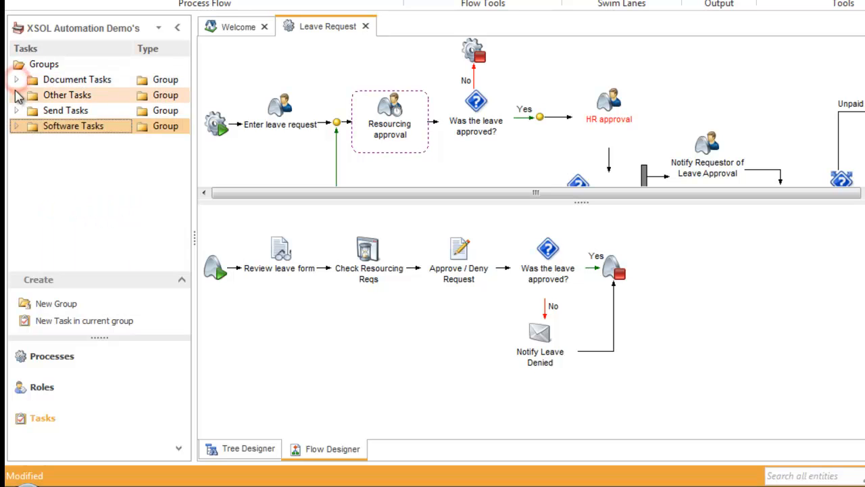
click(16, 95)
click(15, 95)
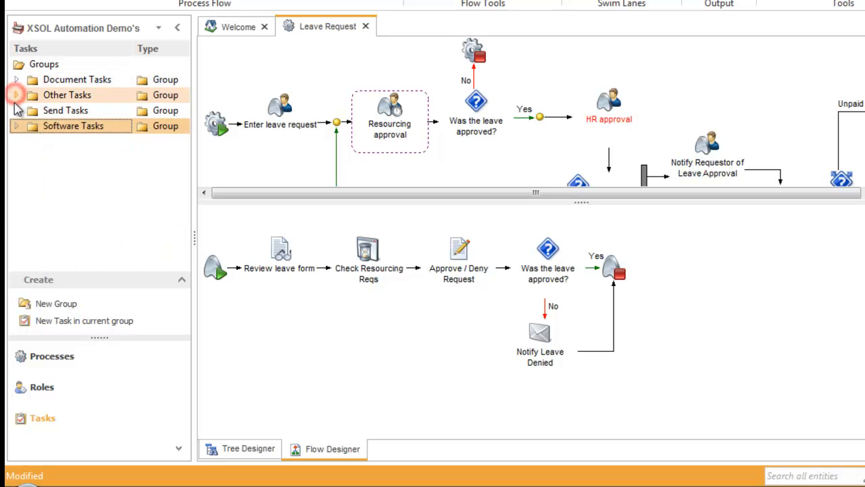
click(15, 111)
click(16, 111)
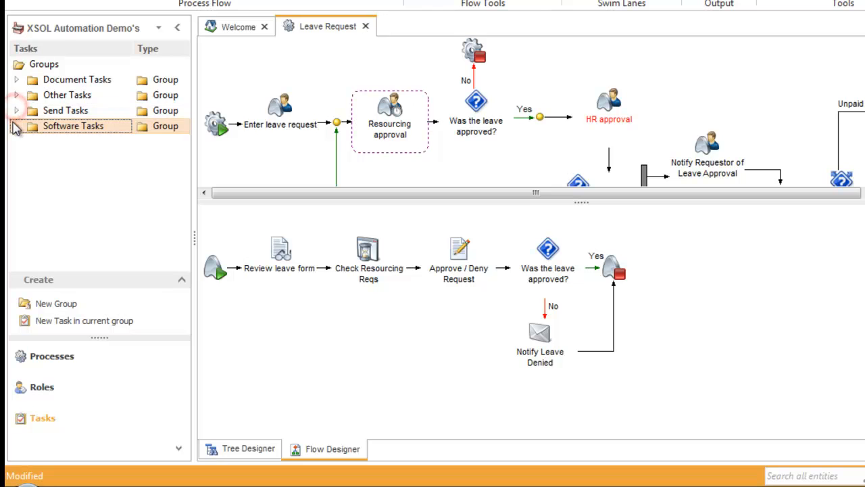
click(15, 127)
click(13, 126)
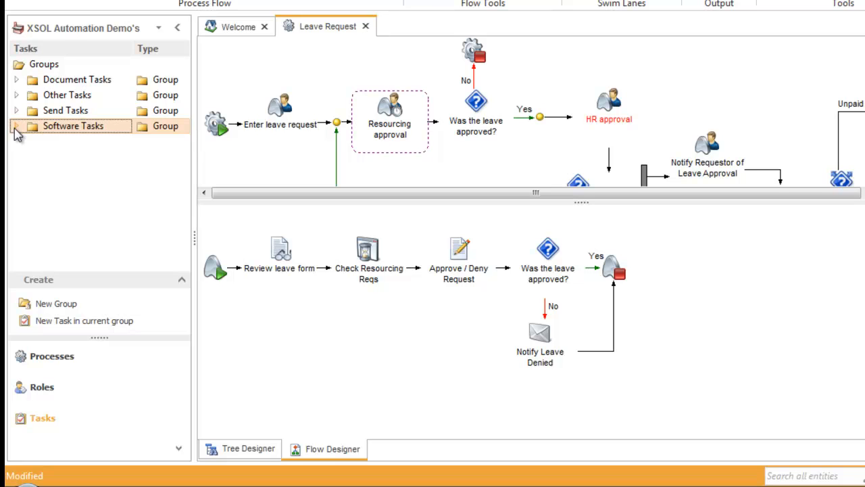
click(99, 323)
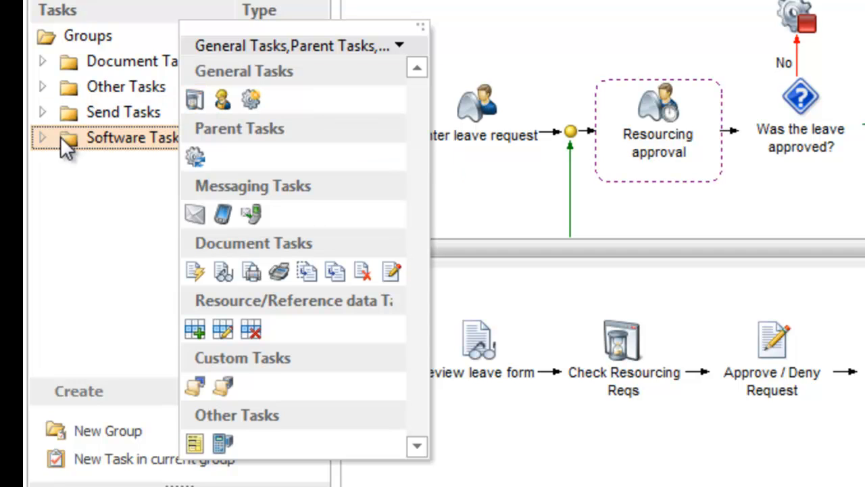
Assign the Microsoft Access Database icon to the Check Leave Balance task in the Software Tasks group.
click(41, 139)
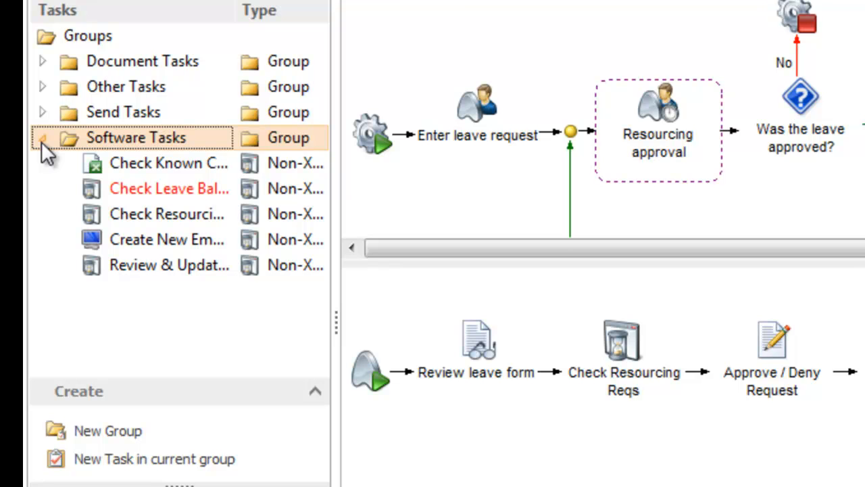
click(165, 189)
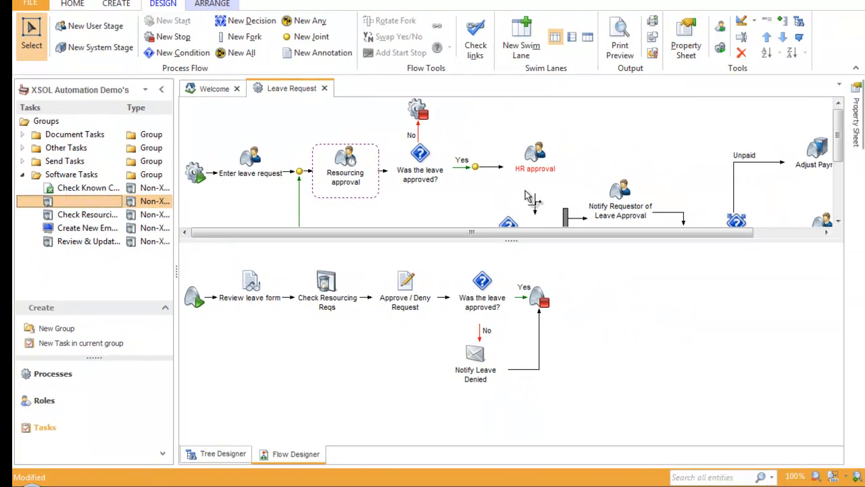
click(859, 139)
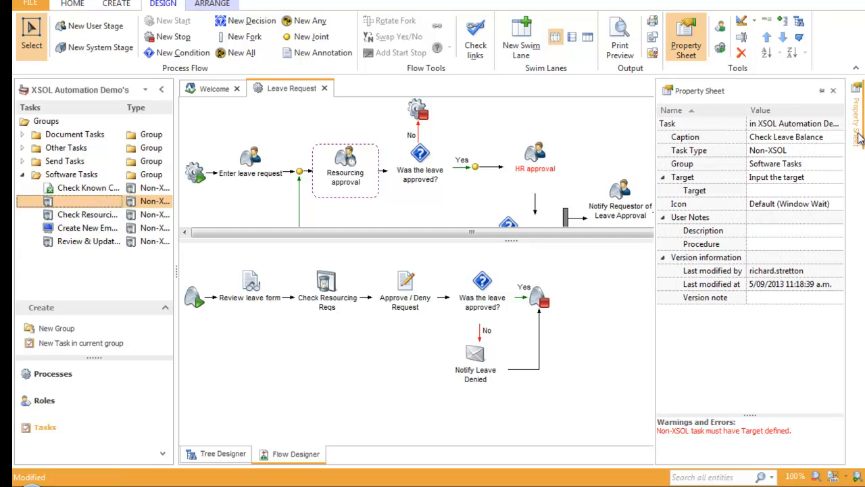
click(839, 207)
click(839, 204)
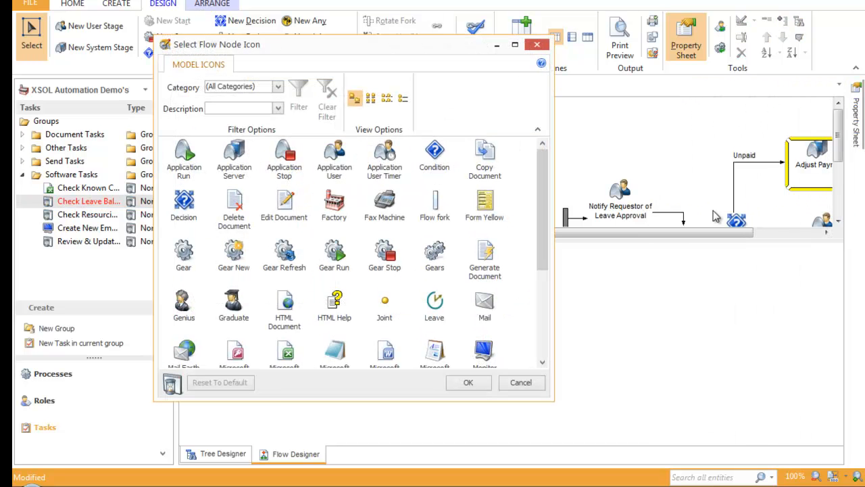
drag(546, 202, 541, 251)
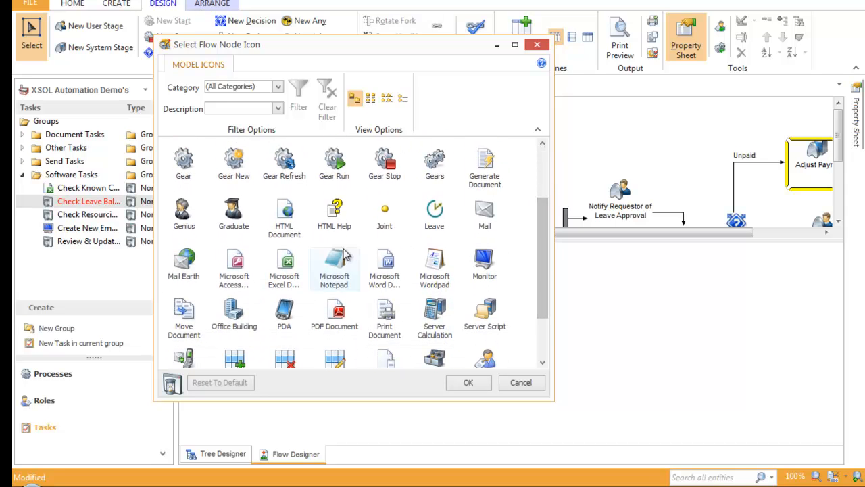
click(234, 265)
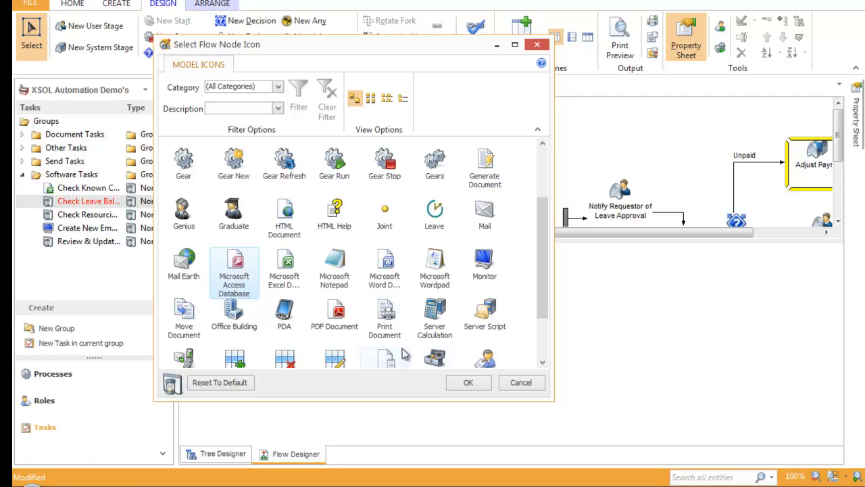
click(468, 382)
Show the stage flow of the HR approval stage and locate its Check Leave Balance task.
click(248, 171)
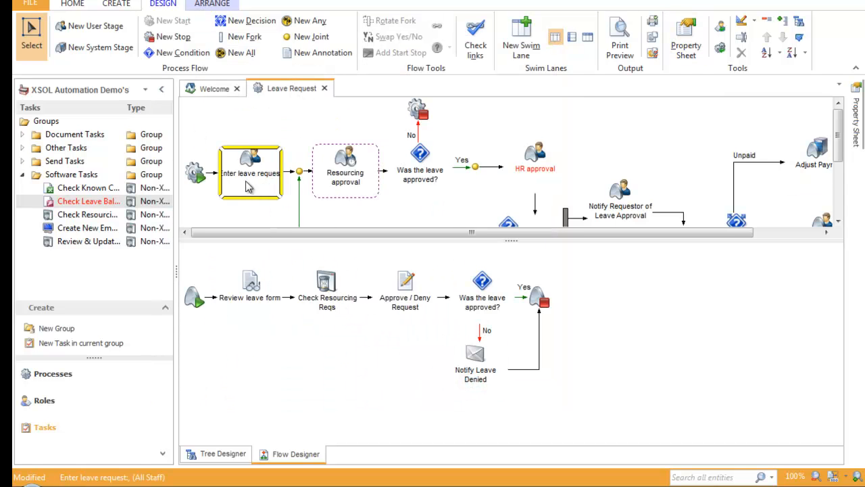
click(419, 163)
click(533, 173)
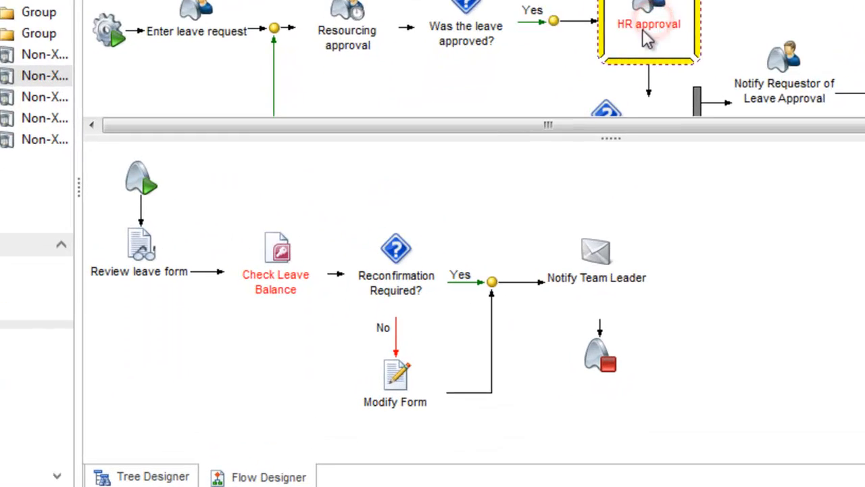
click(278, 251)
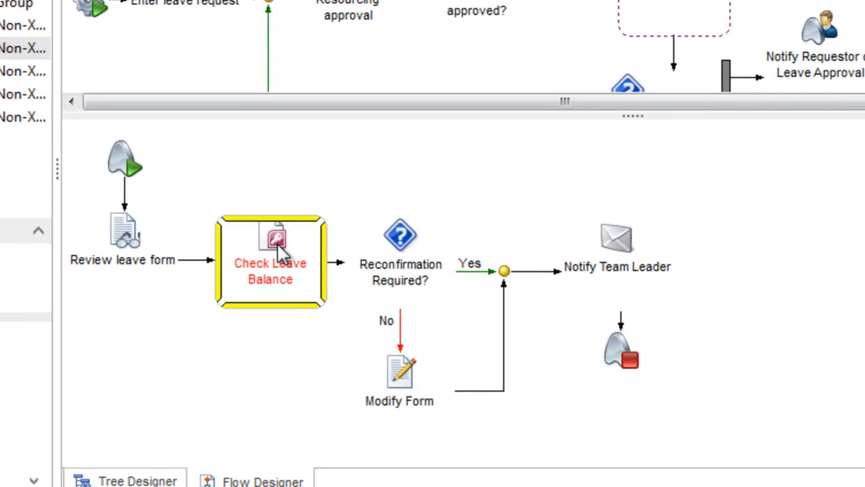
click(396, 250)
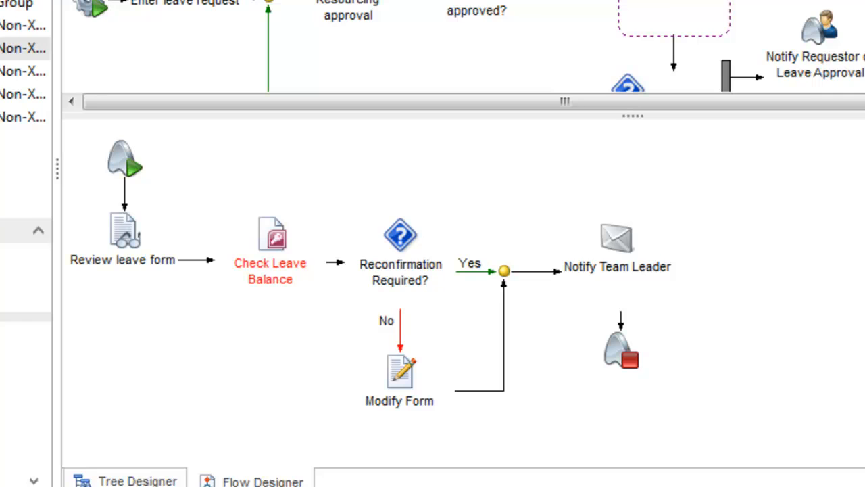
Set the target of the Check Leave Balance task in the HR approval stage to MS Access.
click(271, 263)
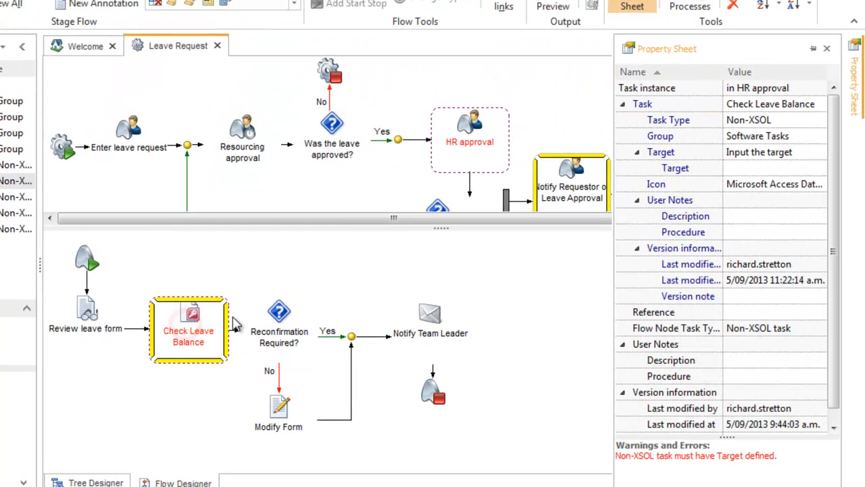
click(745, 168)
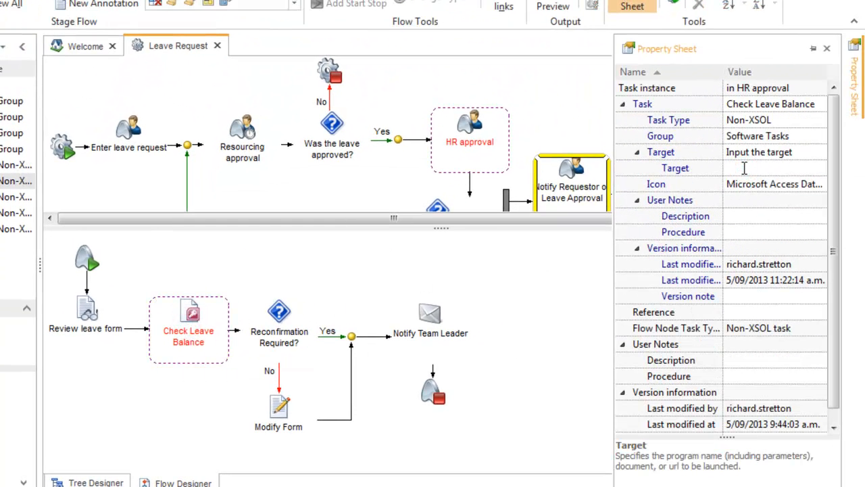
text(MS Access)
key(Tab)
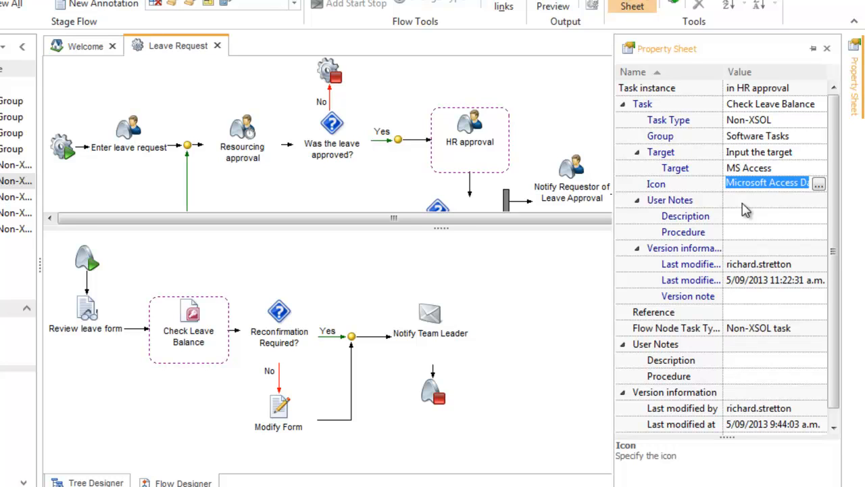
Open the program options from the Welcome page and show the available icons.
click(79, 49)
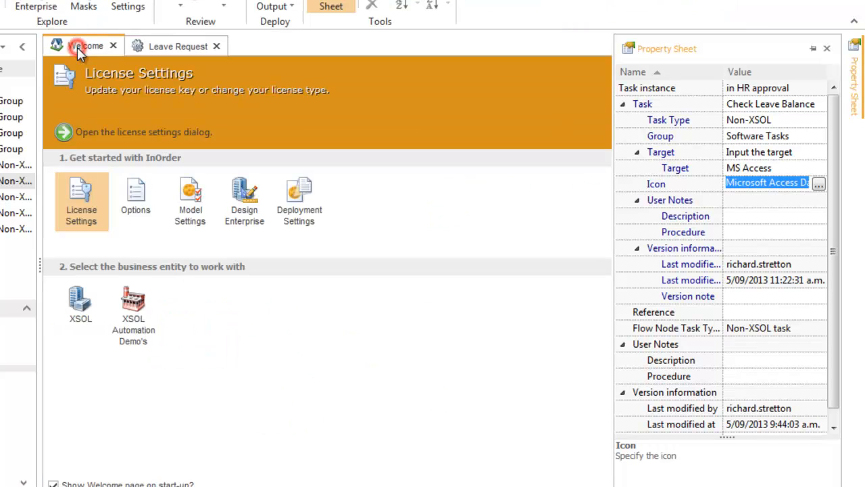
click(136, 203)
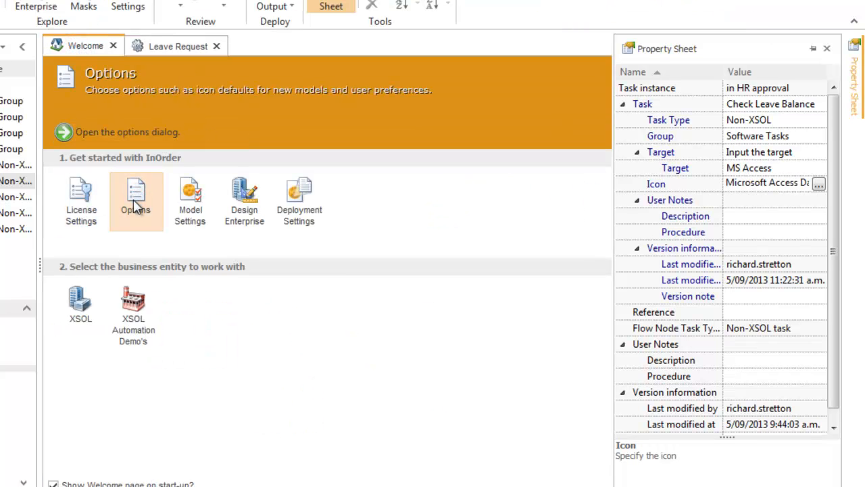
click(135, 207)
click(70, 141)
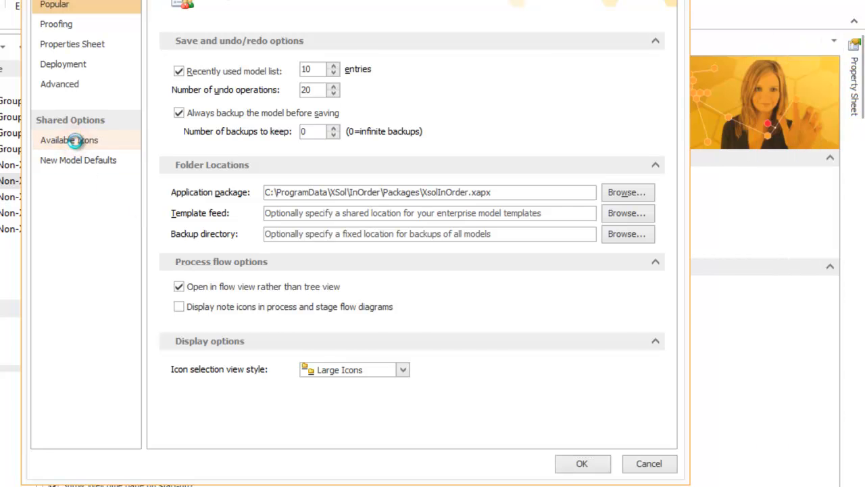
Filter the available icons by the Applications & Vendors category, look through them, and close the options without saving.
click(653, 221)
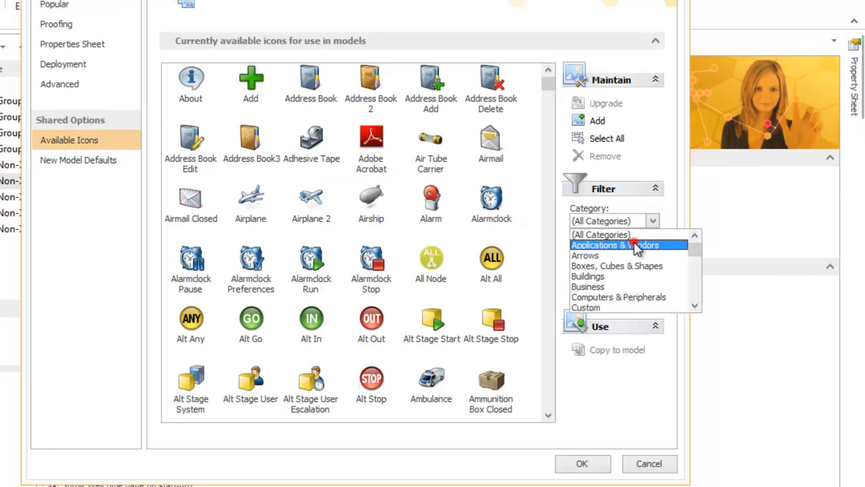
click(629, 246)
click(599, 278)
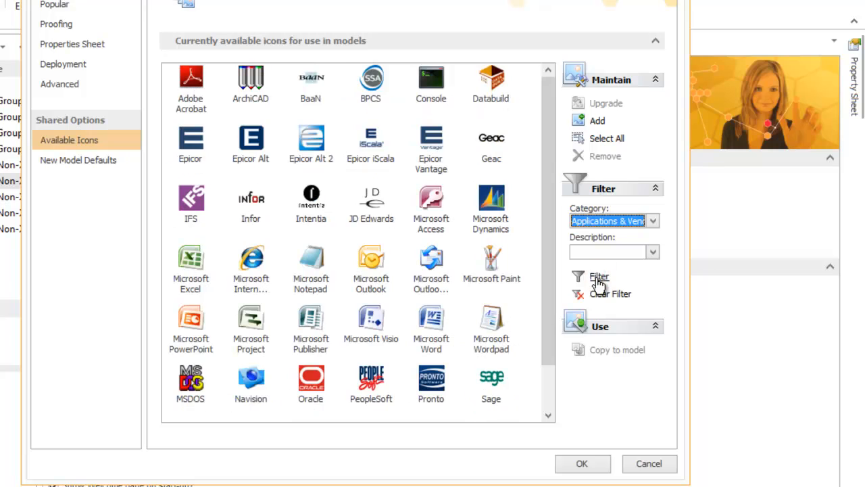
scroll(549, 214, down, 1)
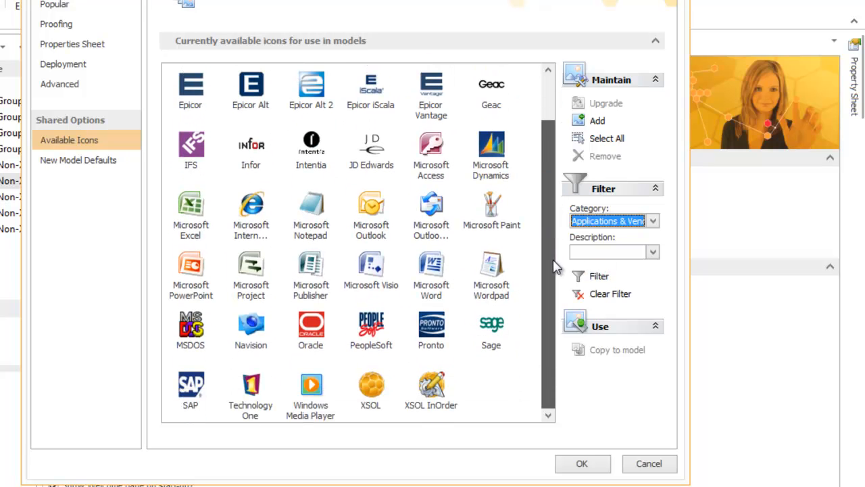
scroll(548, 216, up, 1)
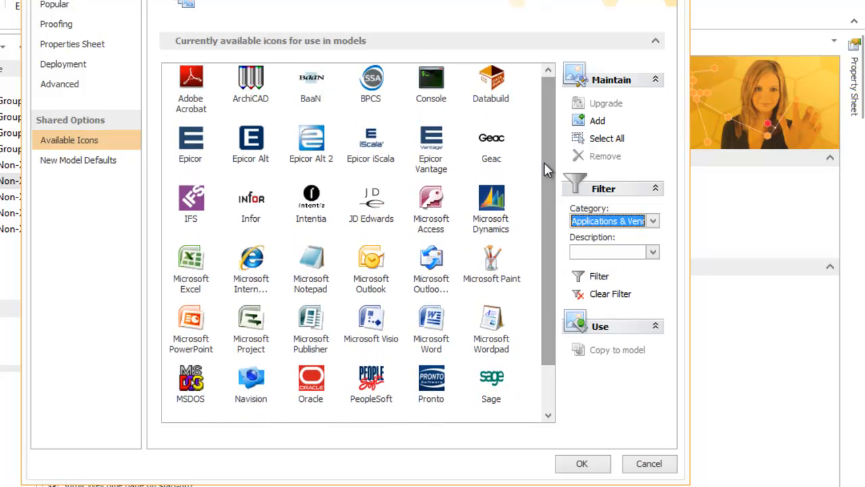
click(653, 466)
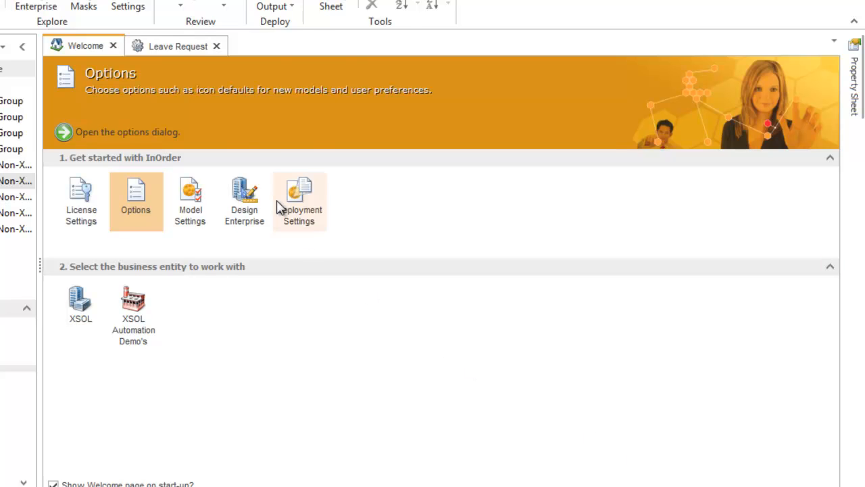
Return to the Leave Request process and bring up the task types for a new task in the current group.
click(174, 48)
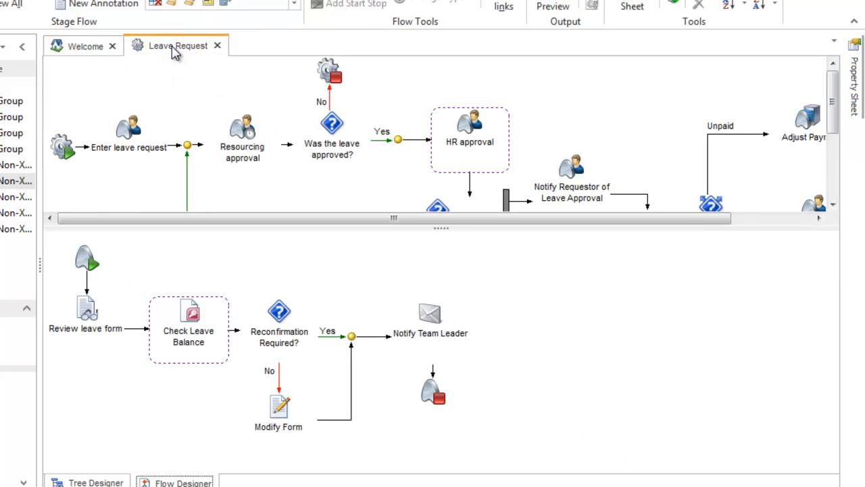
click(160, 439)
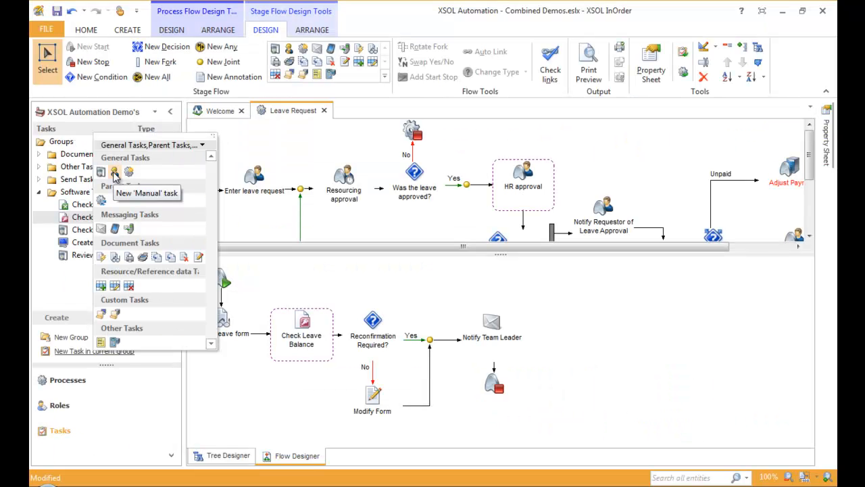
Change the icon of the Send Flowers task in the Other Tasks group to Flower Red.
click(39, 169)
click(39, 169)
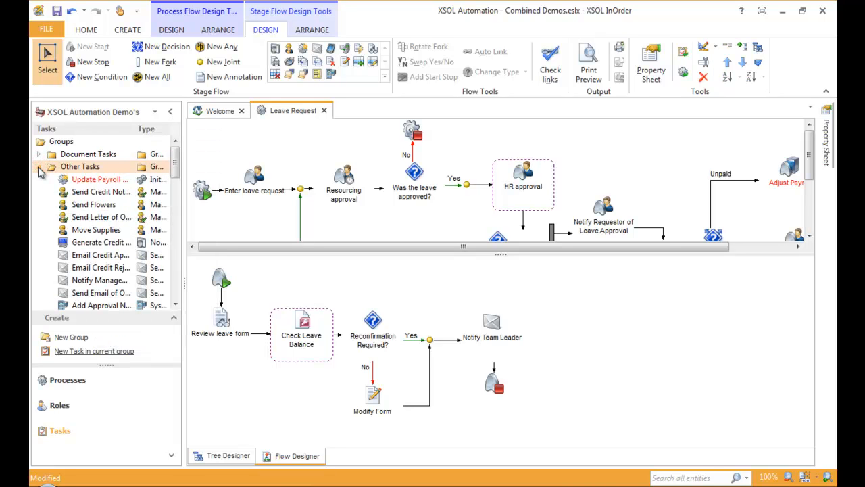
click(93, 206)
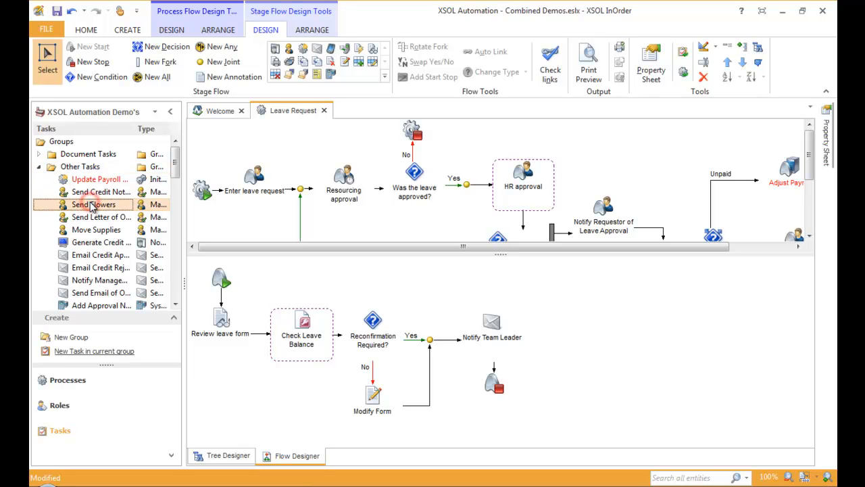
click(825, 132)
click(791, 209)
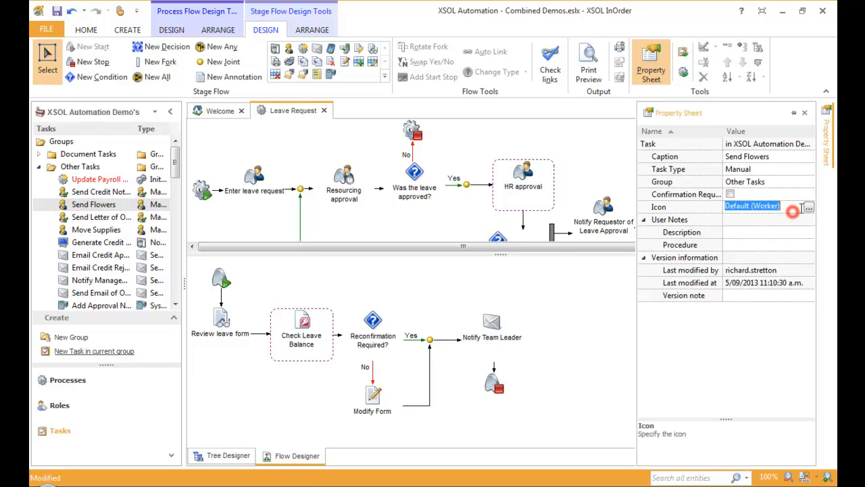
click(810, 208)
click(476, 218)
click(460, 388)
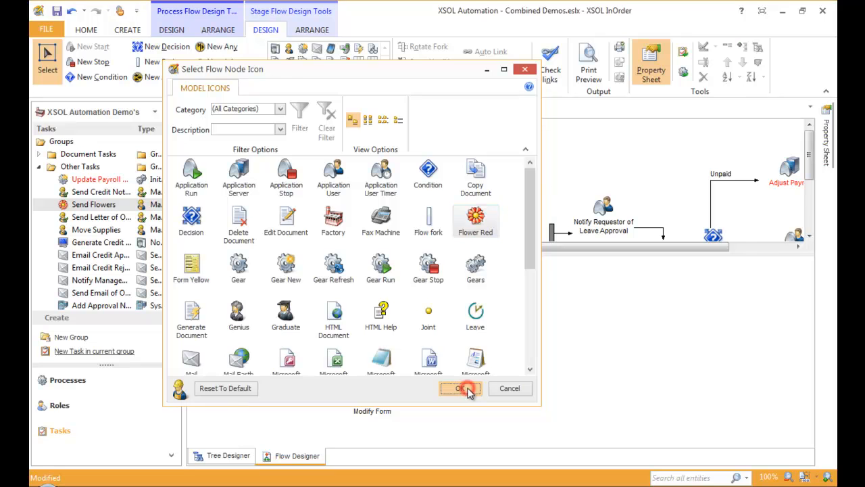
Show the flow of the Send Flowers stage on the Comfort branch of the Leave Request process.
click(494, 331)
drag(583, 246, 647, 246)
drag(809, 162, 810, 217)
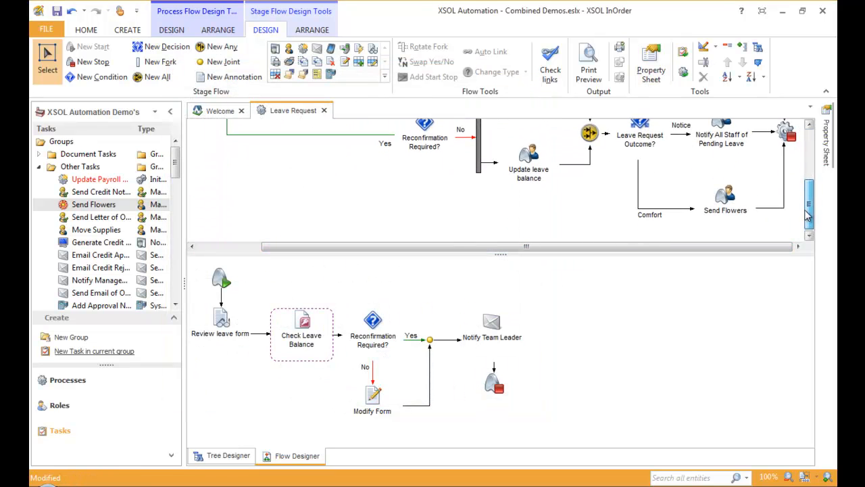
click(722, 204)
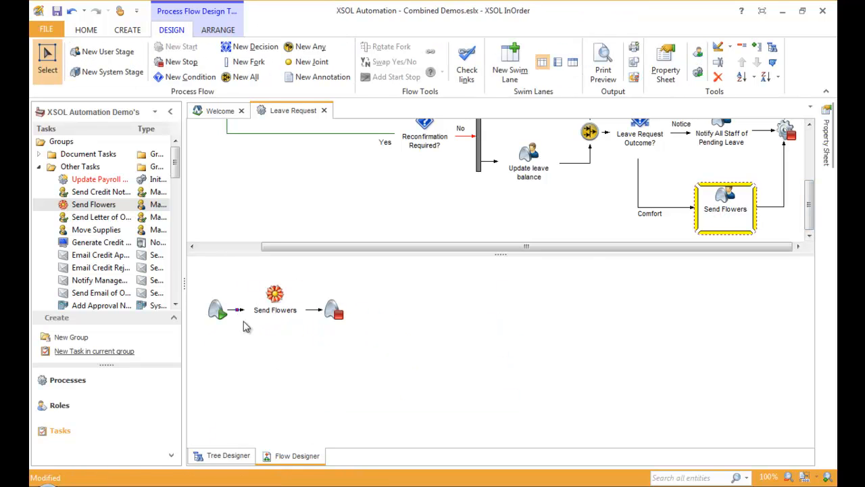
Look at the general task types for a new task and select the Update Payroll task in the Other Tasks group.
click(121, 352)
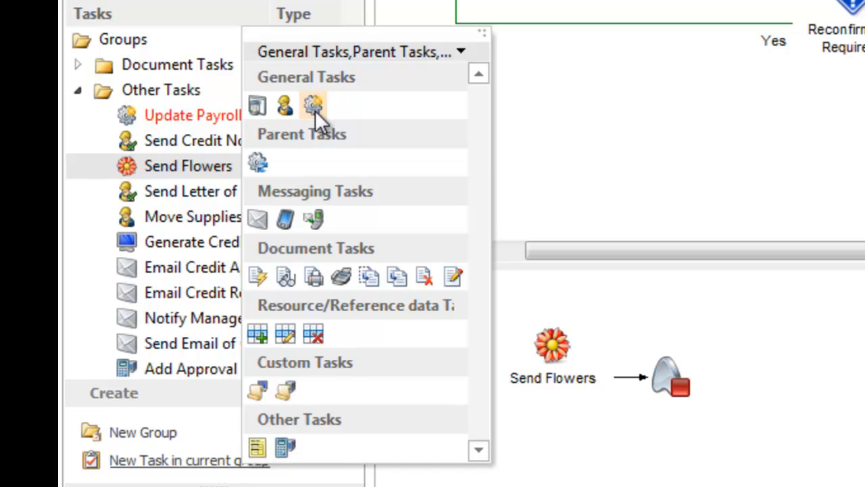
click(196, 115)
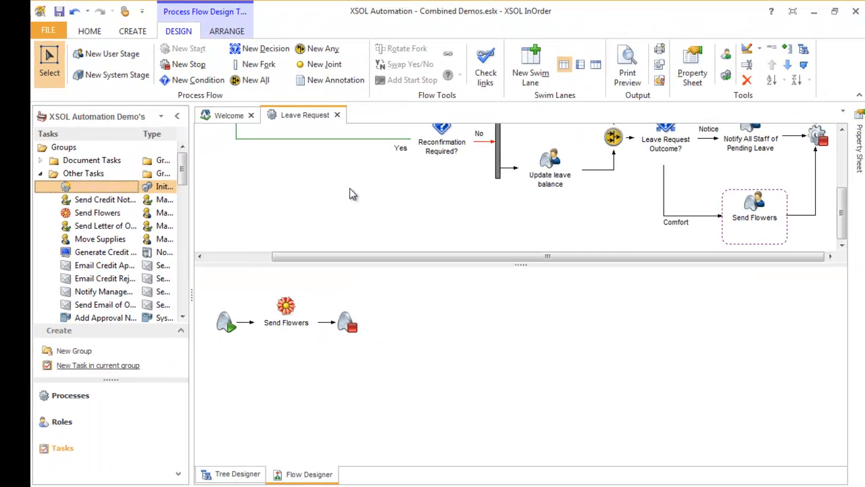
Set the initiated process of the Update Payroll Process task in the Adjust Payroll stage to Payroll.
drag(841, 188, 842, 159)
click(745, 154)
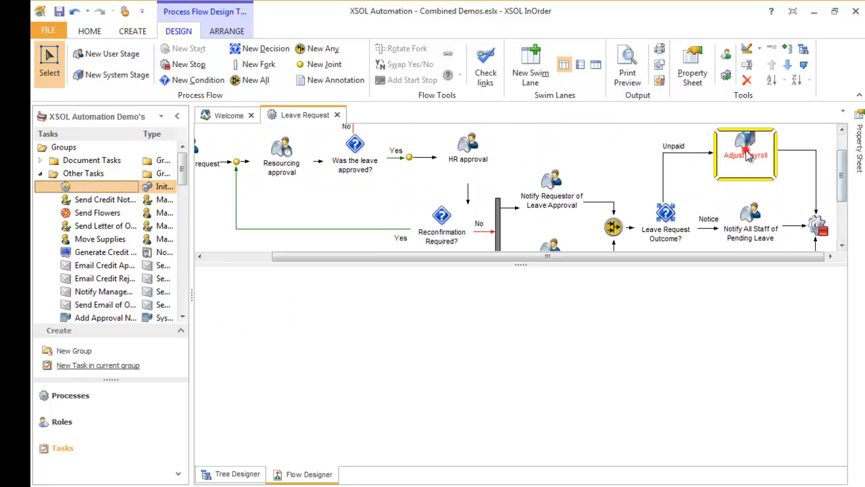
click(259, 328)
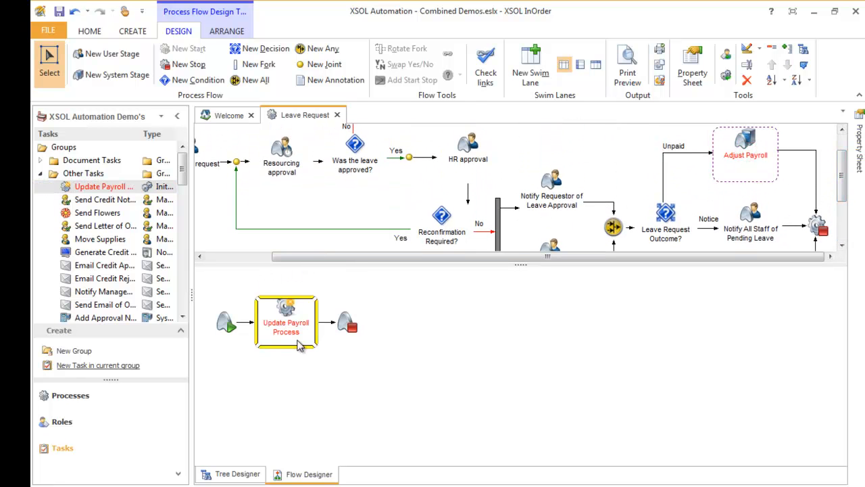
click(287, 304)
click(756, 207)
click(859, 145)
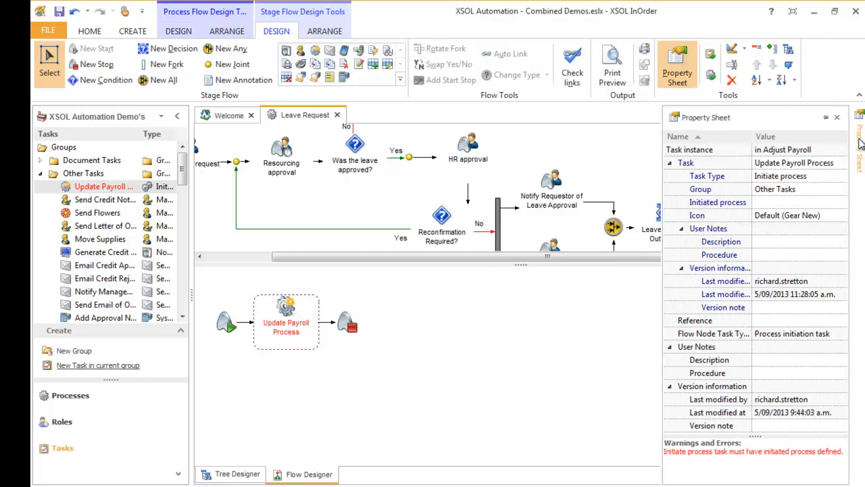
click(826, 203)
click(841, 203)
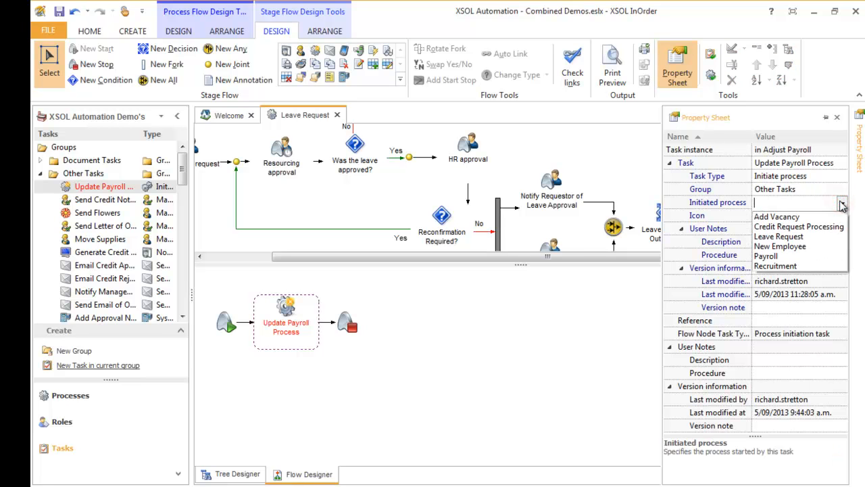
click(778, 255)
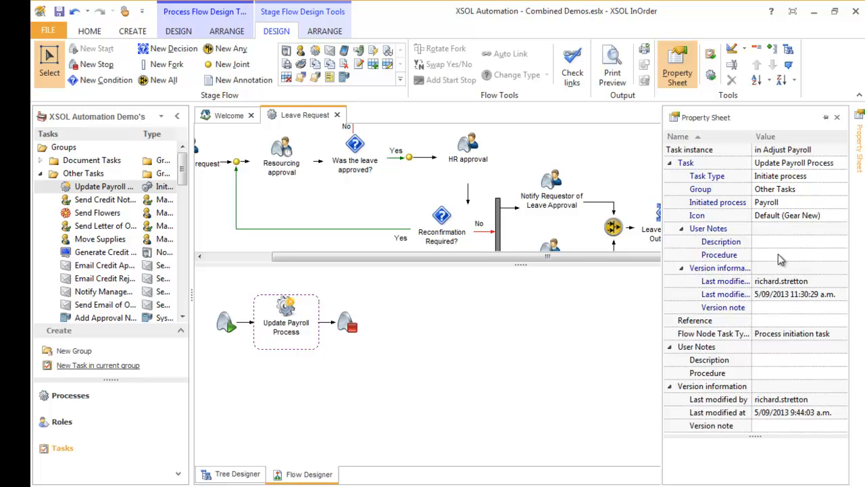
click(527, 303)
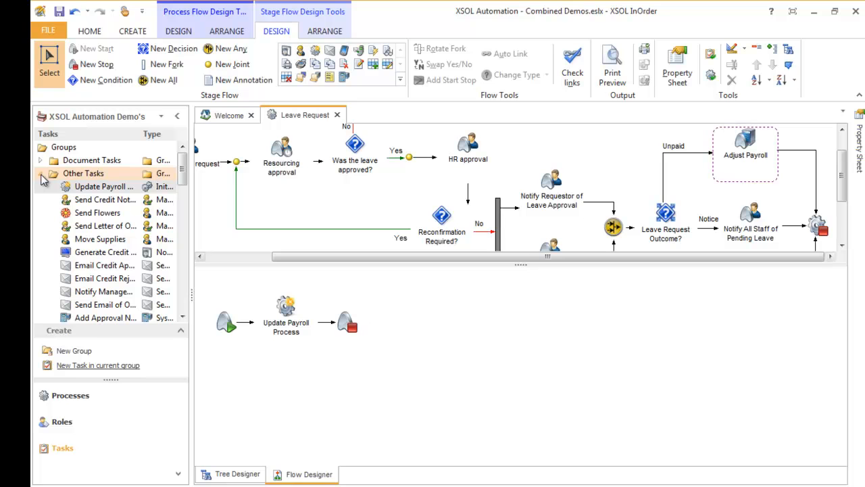
Examine the task types offered for a new task in the current group and those available for the stage flow.
click(101, 365)
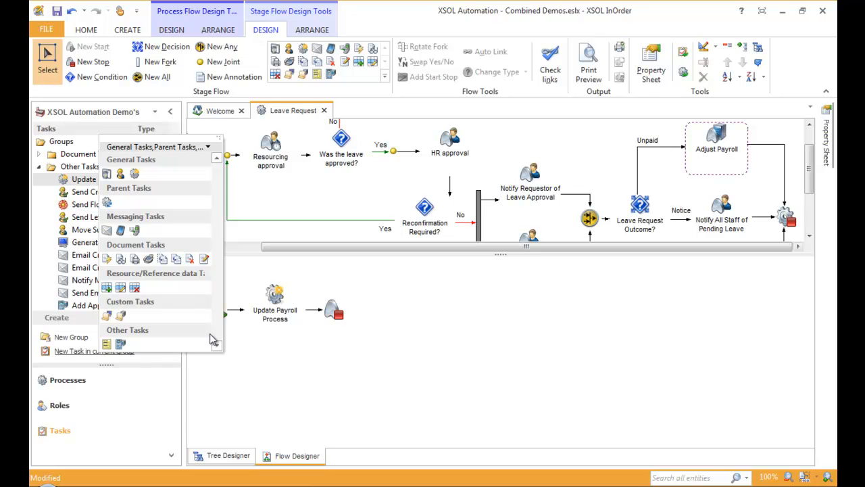
click(424, 330)
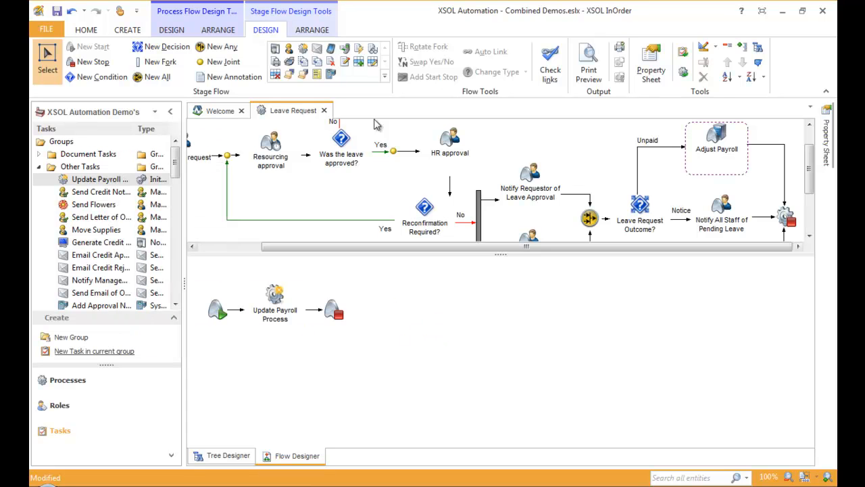
click(384, 77)
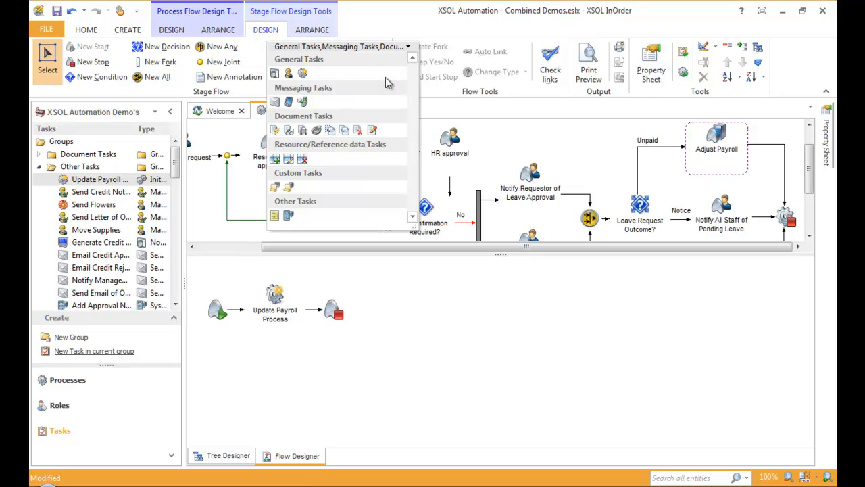